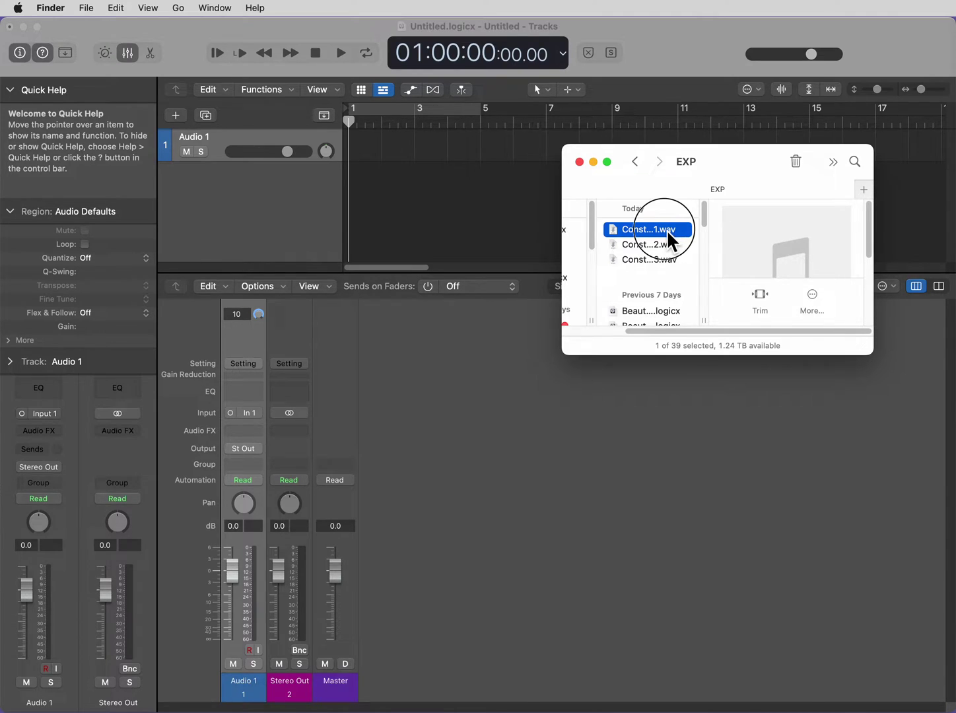
# Import the song WAV as Constance 1 and duplicate its region onto a new Audio 3 track
pyautogui.moveTo(667, 229); pyautogui.dragTo(358, 188)
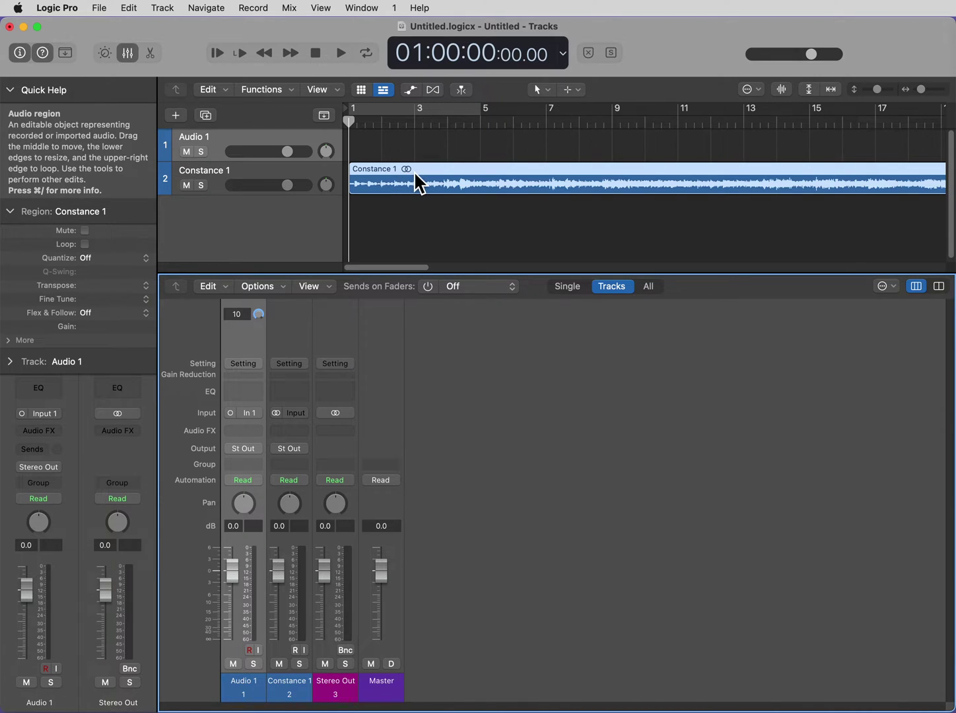
pyautogui.moveTo(423, 170); pyautogui.dragTo(394, 200)
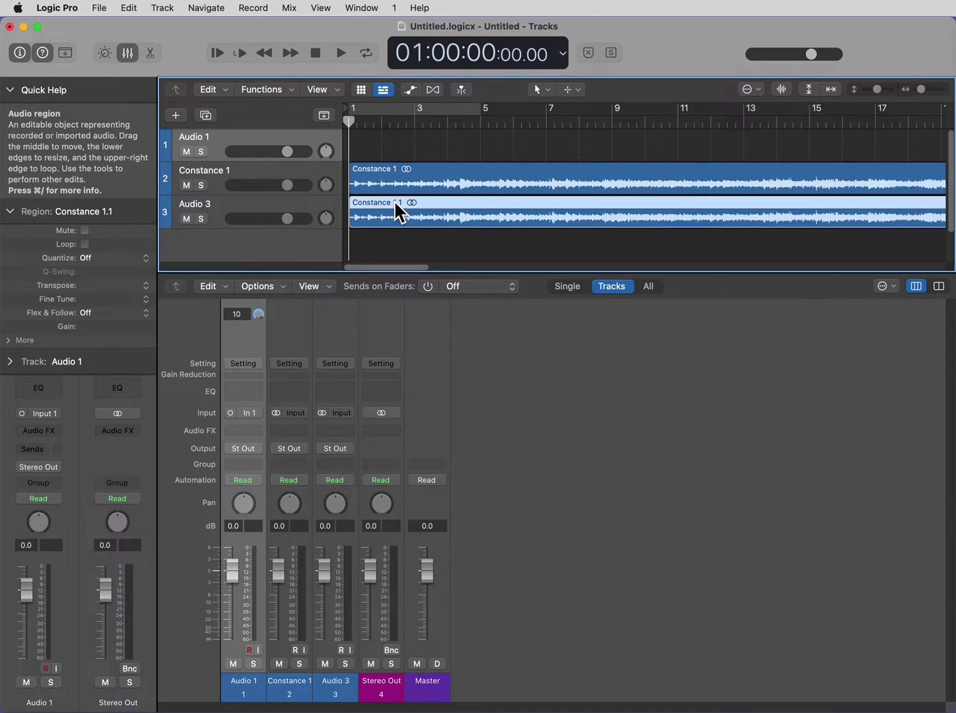
pyautogui.rightClick(278, 136)
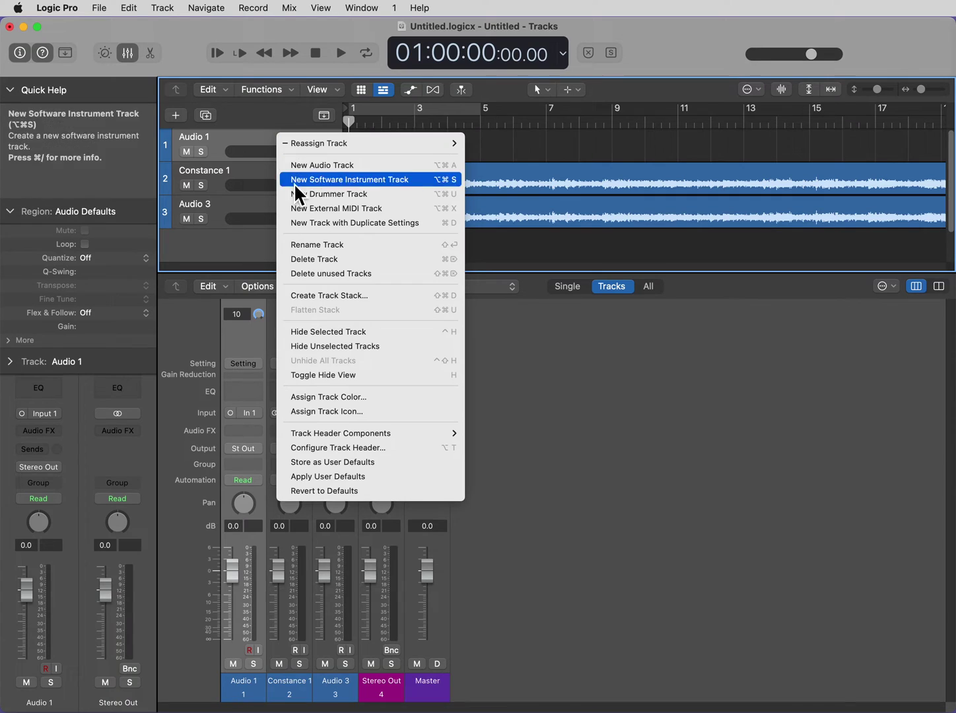
# Delete the empty Audio 1 track and rename the two Constance tracks to Left and Right
pyautogui.click(321, 259)
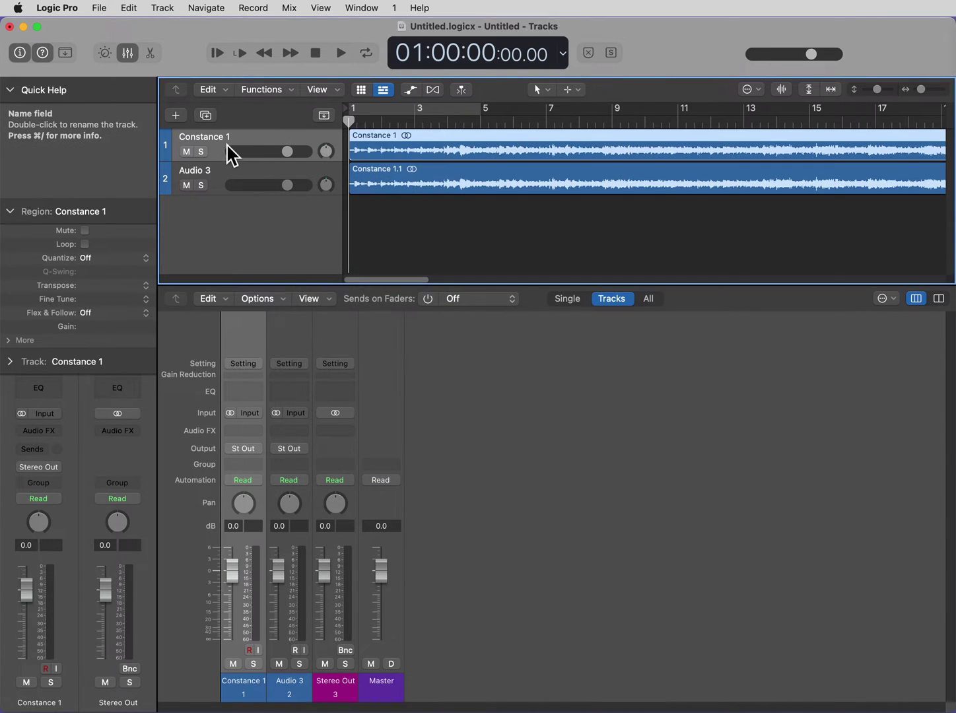
pyautogui.doubleClick(208, 137)
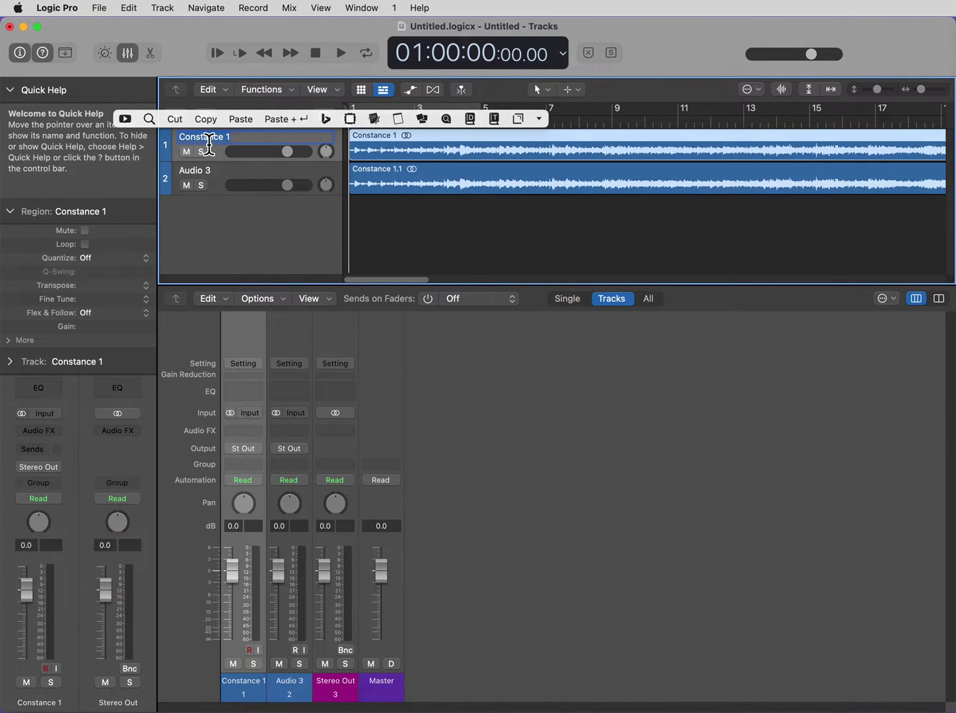
pyautogui.write('Left')
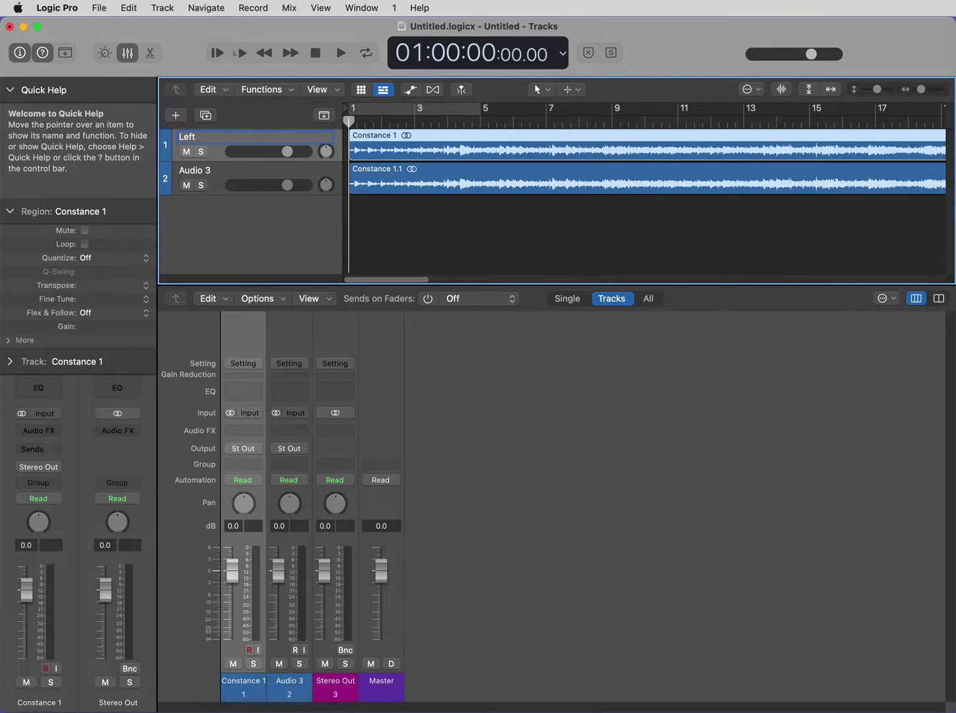
pyautogui.press('Tab')
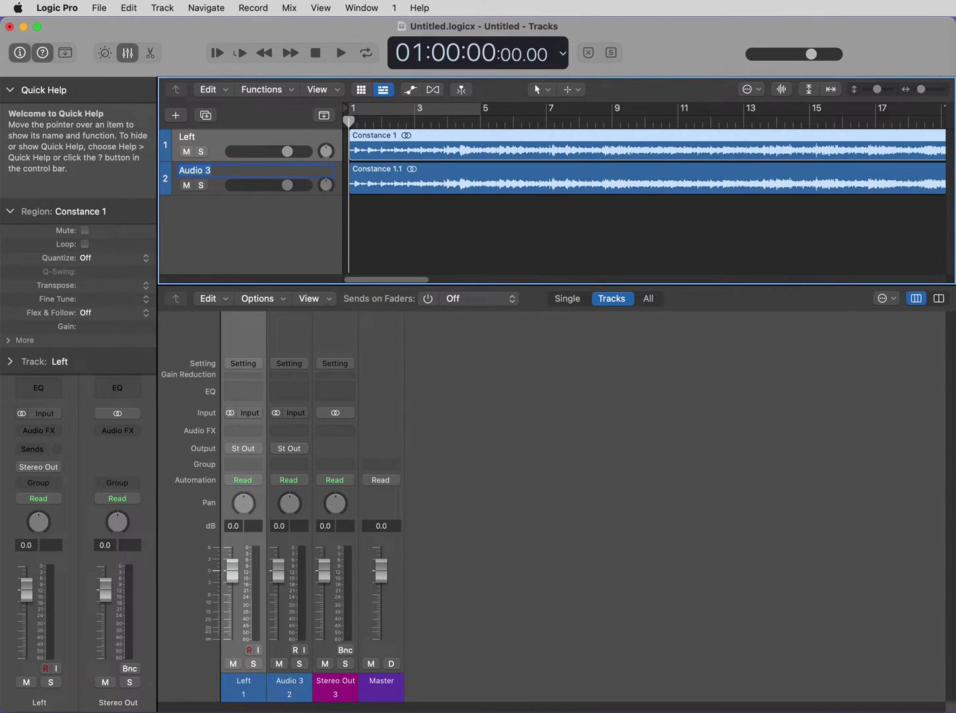
pyautogui.write('Right')
pyautogui.press('Return')
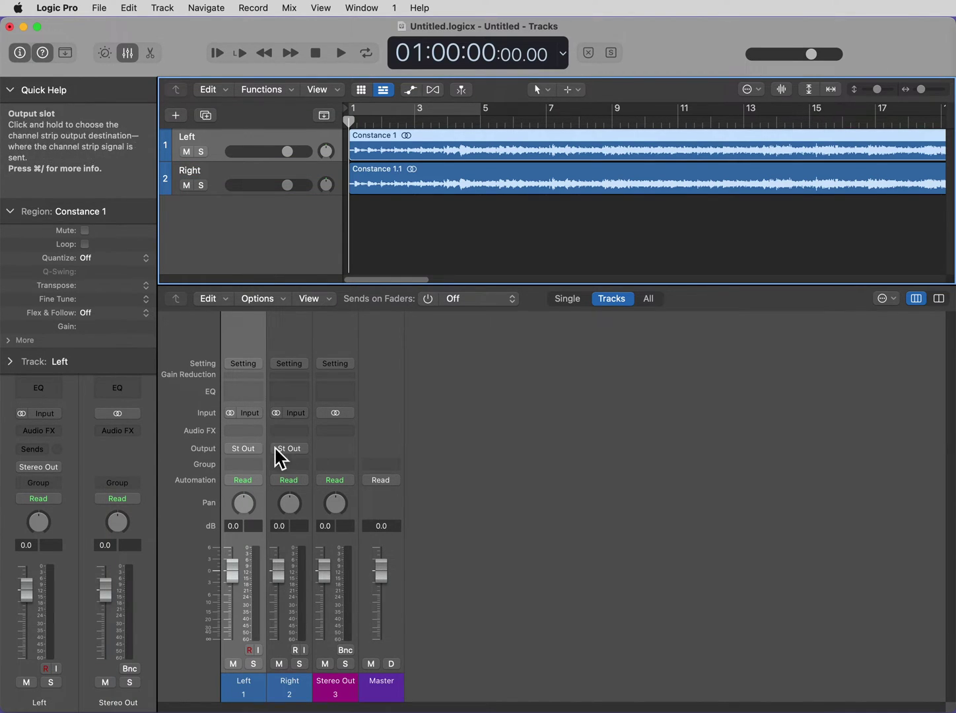
# Feed the Left strip only the left channel, panned -64, and the Right strip only the right channel, panned +63
pyautogui.click(233, 413)
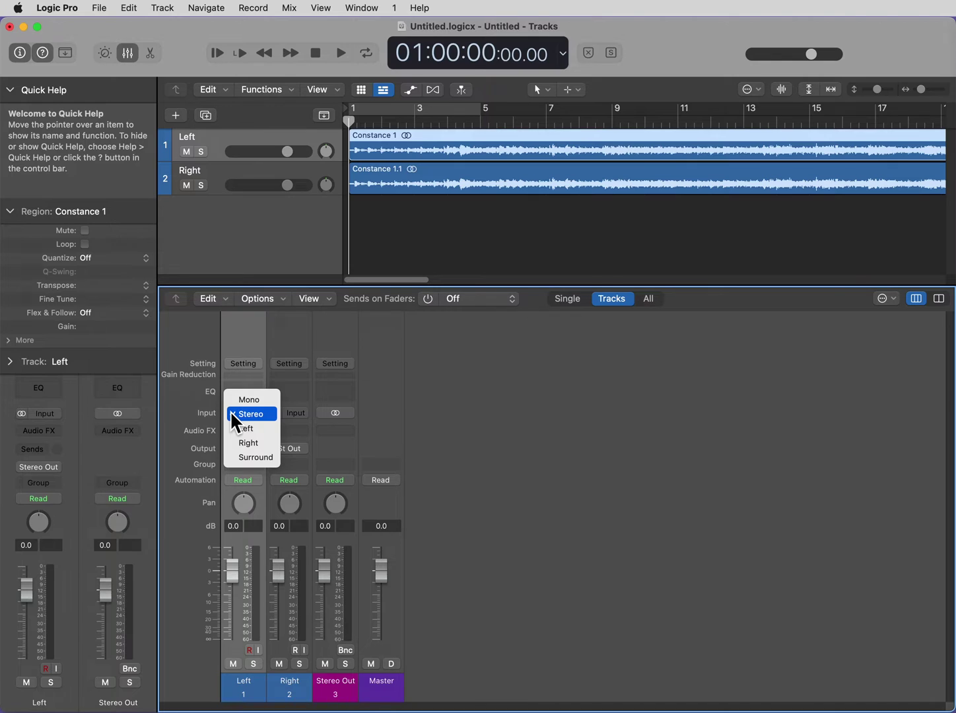
pyautogui.click(242, 433)
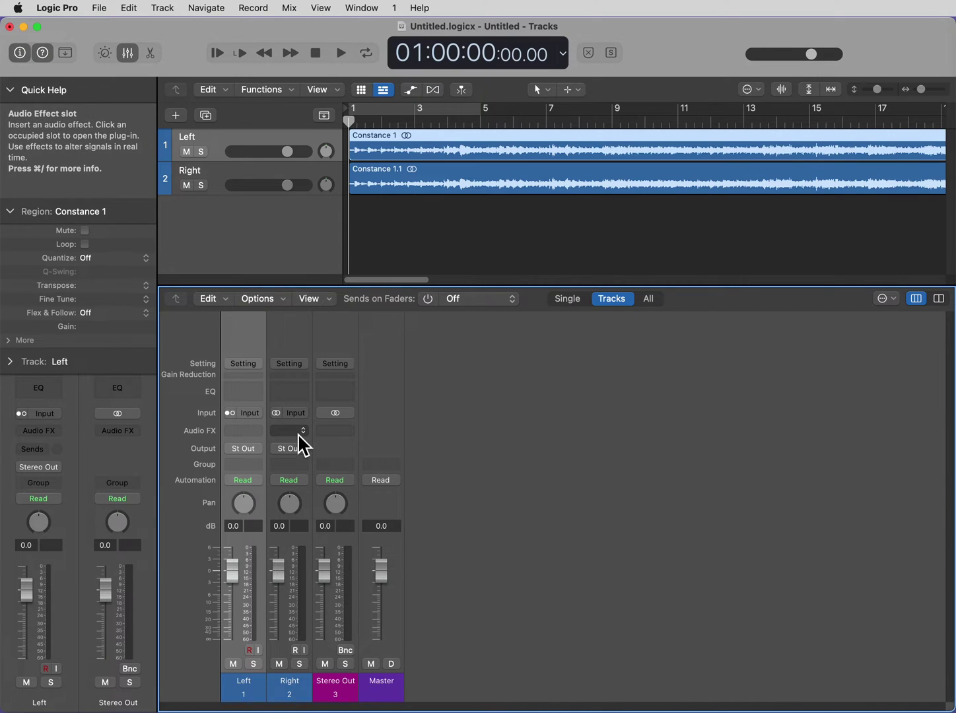
pyautogui.click(279, 414)
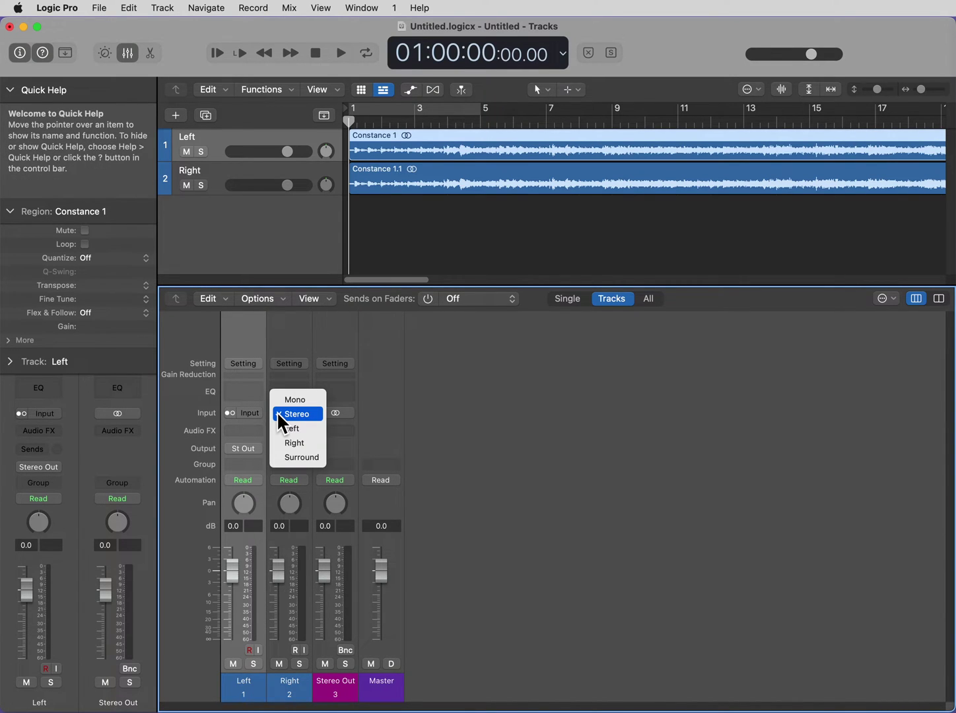
pyautogui.click(292, 443)
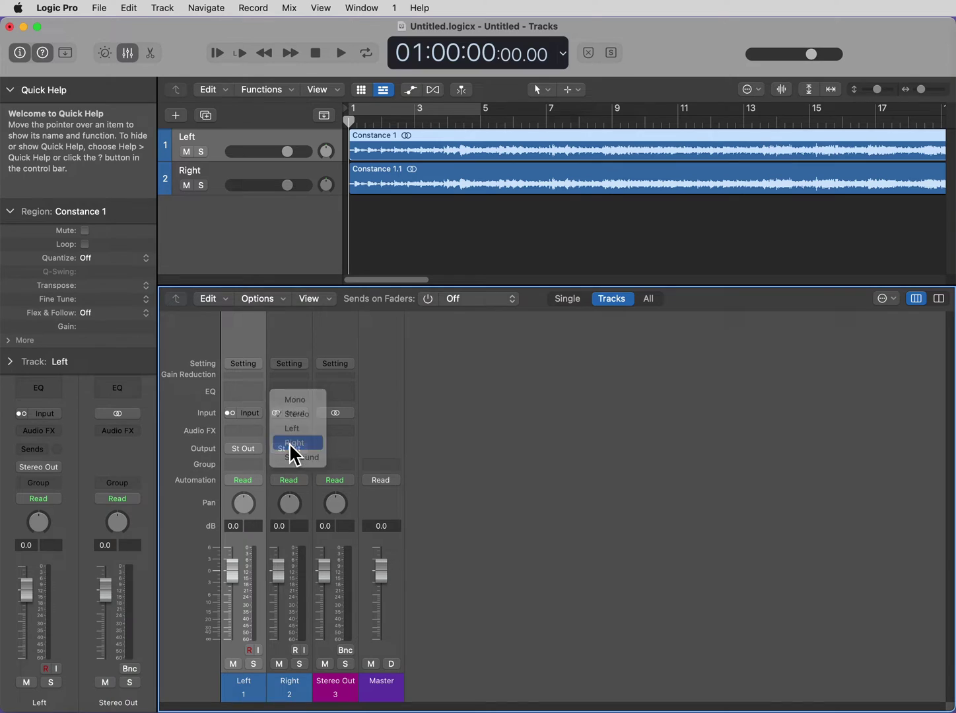
pyautogui.moveTo(244, 505); pyautogui.dragTo(244, 548)
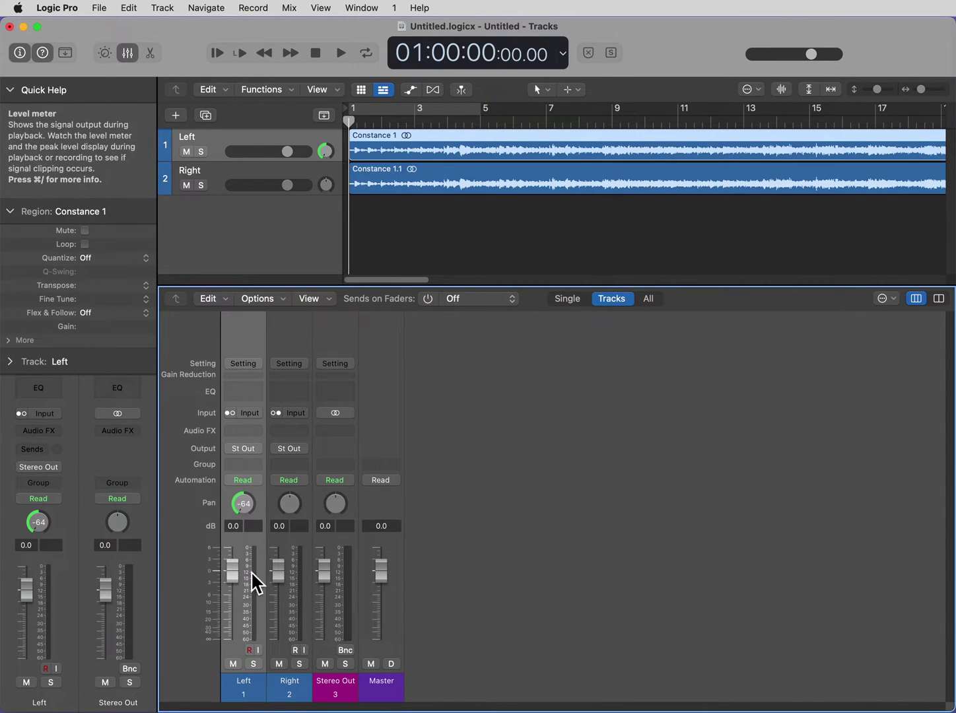
pyautogui.moveTo(290, 510); pyautogui.dragTo(290, 472)
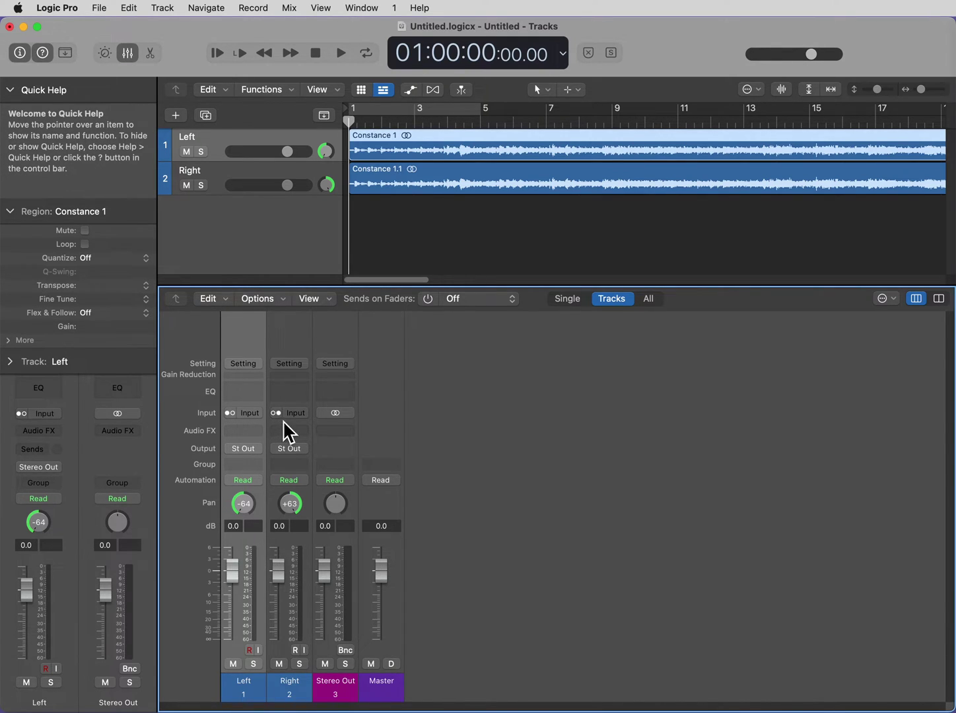
# Bounce the Left region in place via File > Bounce, replacing the 1_bip suffix to name it Constance Left
pyautogui.click(104, 7)
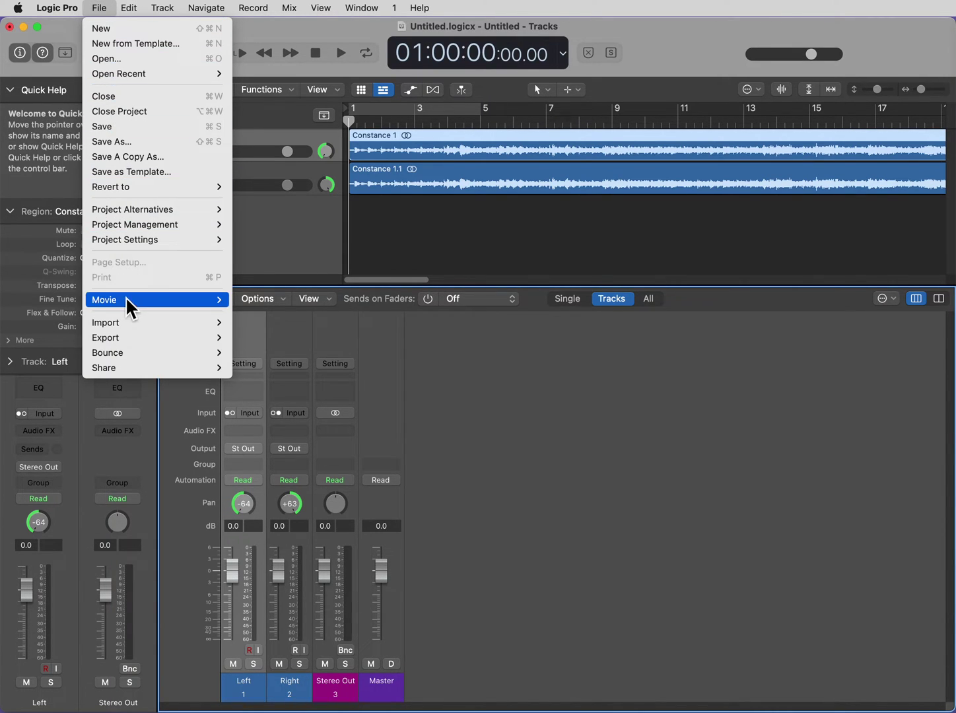
pyautogui.moveTo(130, 353)
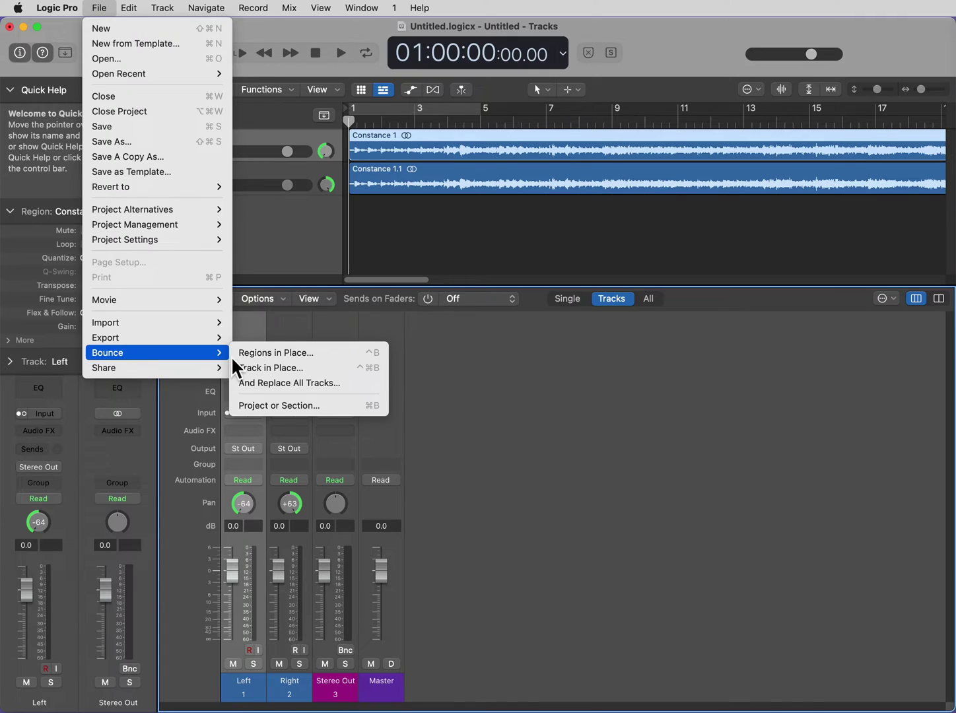
pyautogui.click(287, 354)
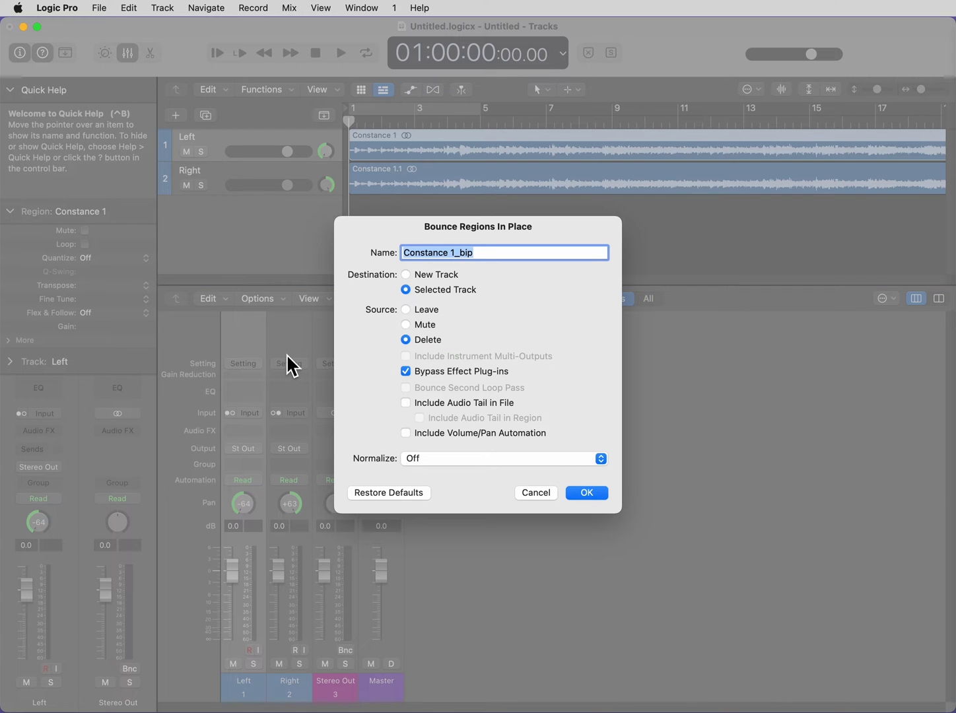
pyautogui.click(499, 262)
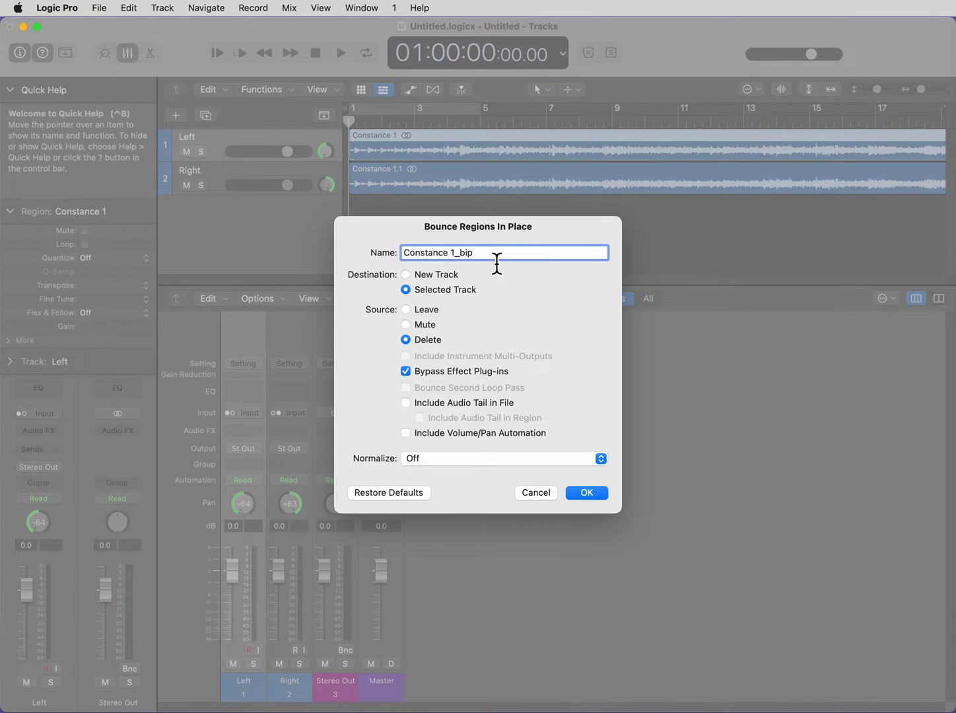
pyautogui.press('BackSpace')
pyautogui.press('BackSpace')
pyautogui.press('BackSpace')
pyautogui.press('BackSpace')
pyautogui.press('BackSpace')
pyautogui.write('Left')
pyautogui.click(583, 494)
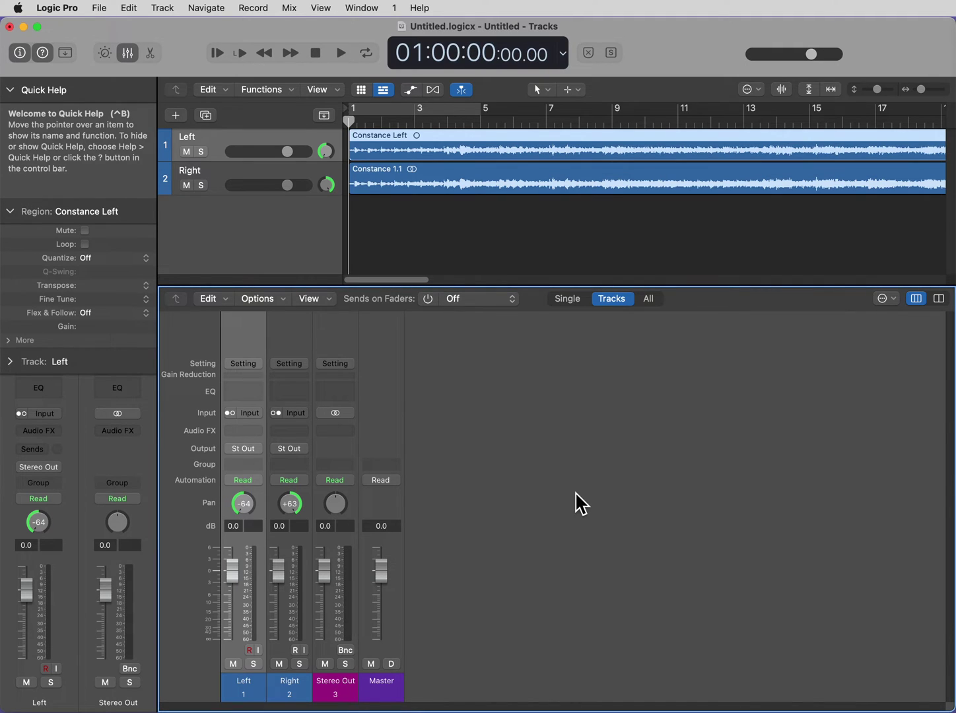
# Select the Right track and bounce its region in place, naming it Constance Right
pyautogui.click(295, 433)
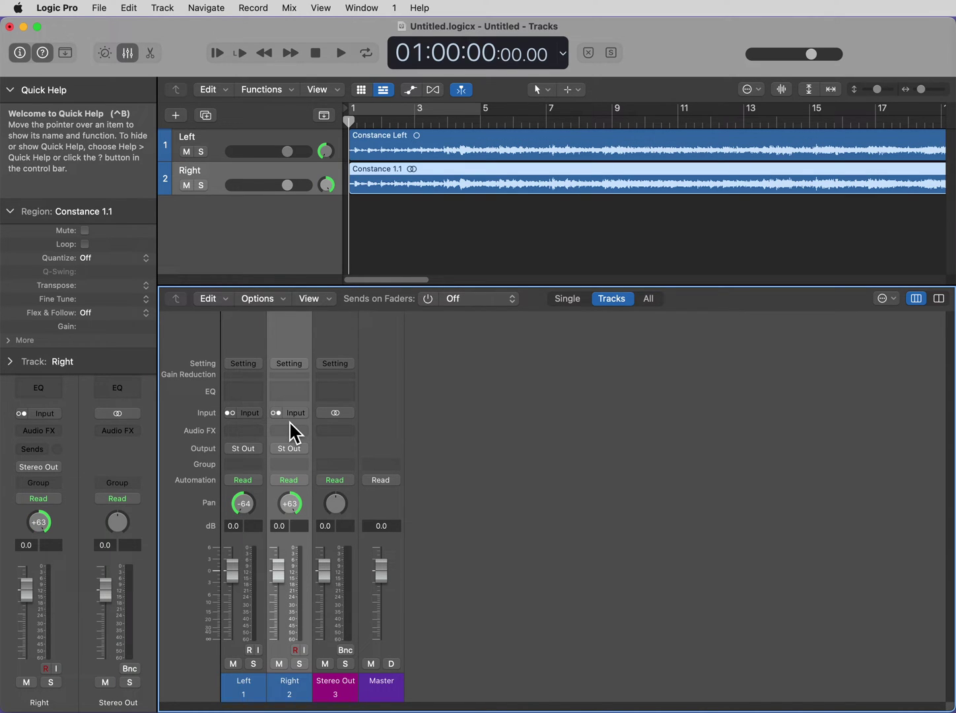
pyautogui.click(99, 8)
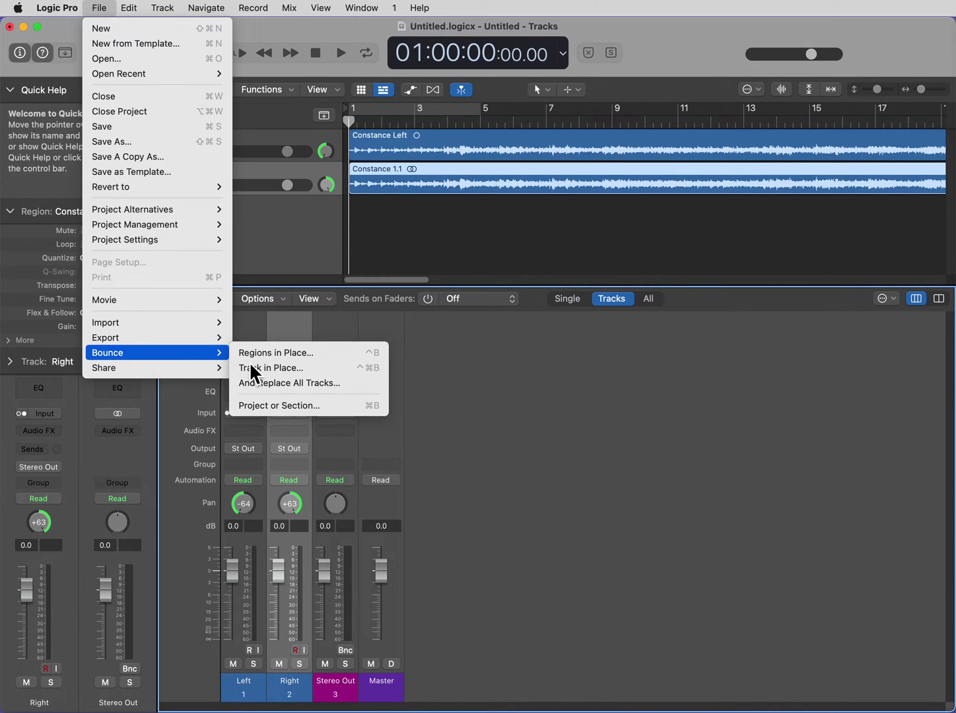
pyautogui.click(282, 358)
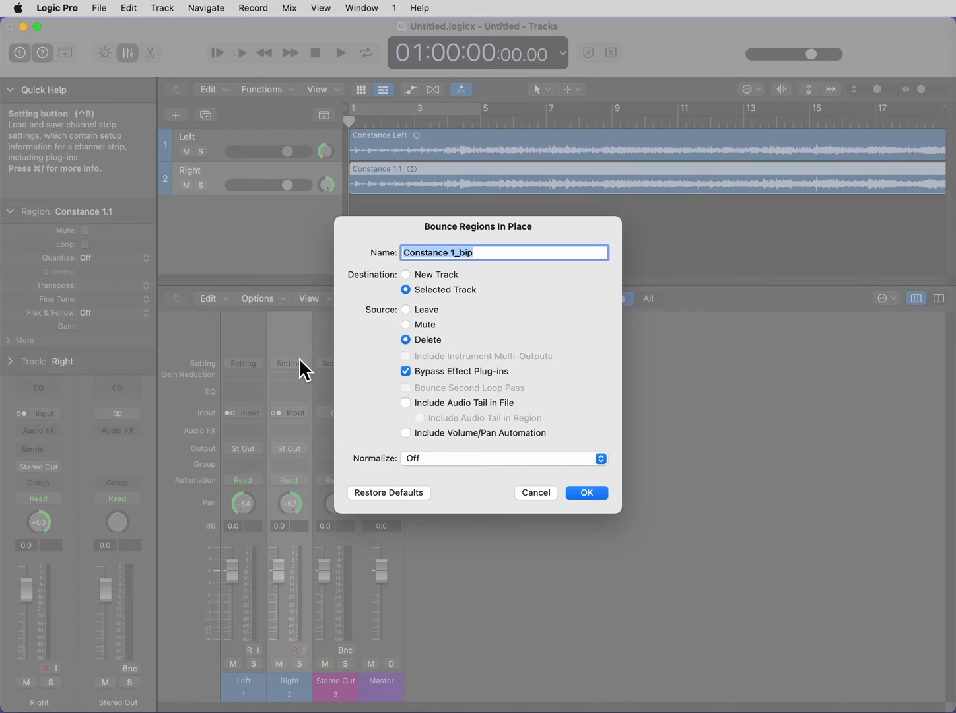
pyautogui.click(497, 256)
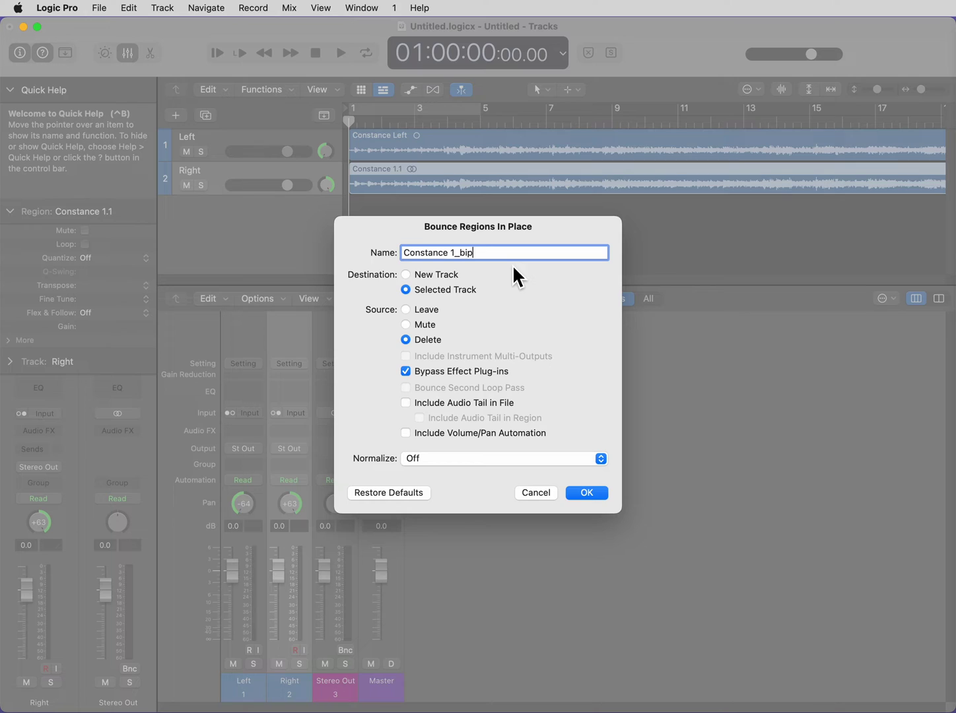
pyautogui.press('BackSpace')
pyautogui.press('BackSpace')
pyautogui.press('BackSpace')
pyautogui.press('BackSpace')
pyautogui.press('BackSpace')
pyautogui.write('Right')
pyautogui.click(585, 494)
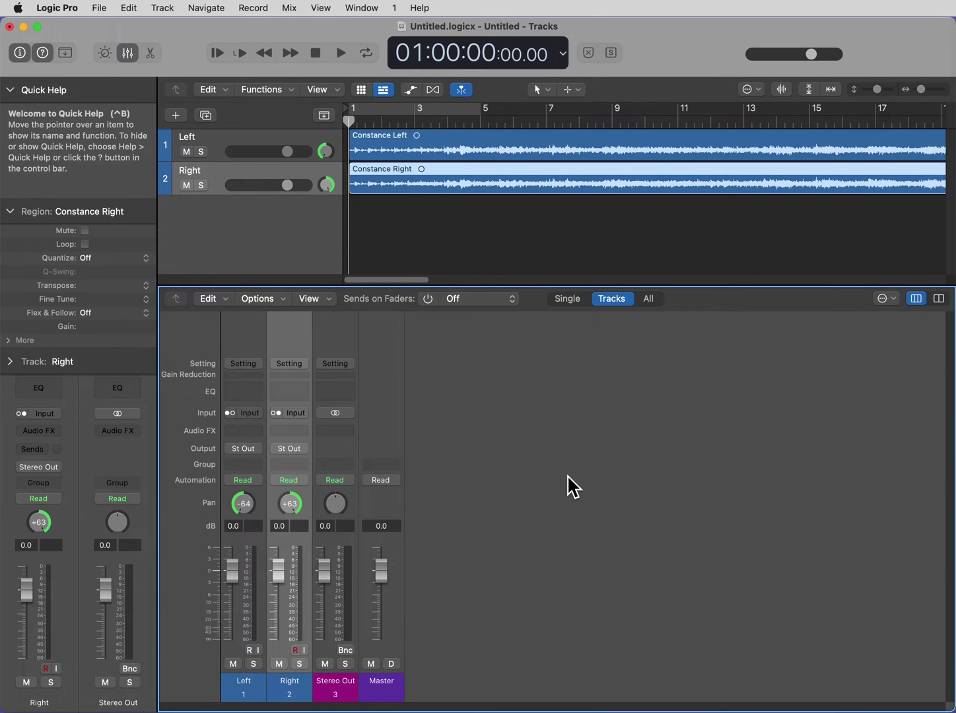
# Switch the Right channel's input format to mono, then the Left channel's
pyautogui.click(278, 413)
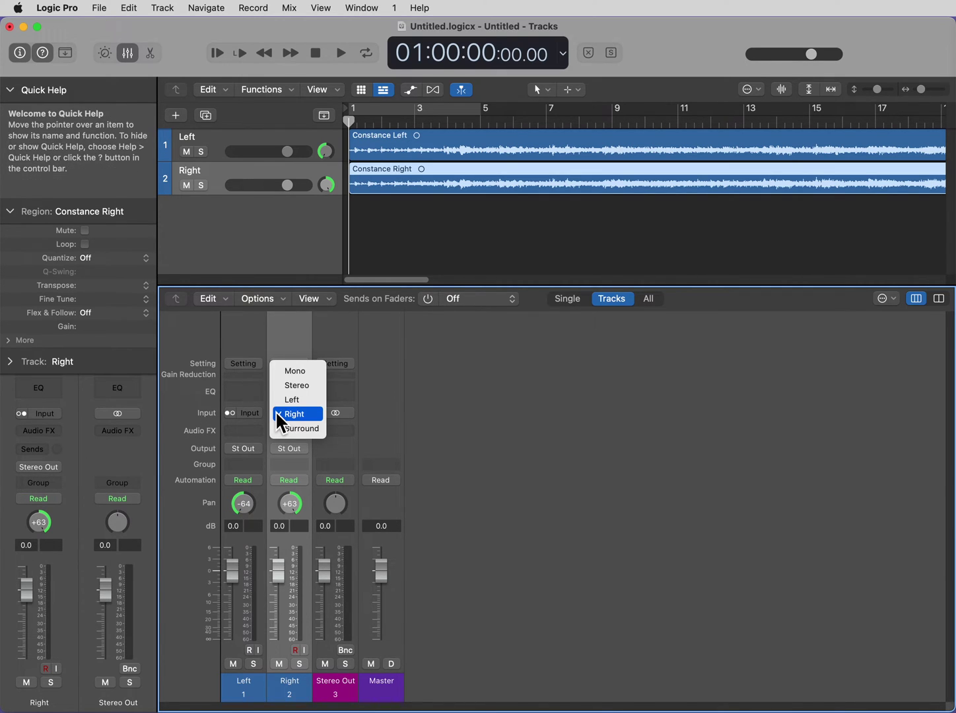
pyautogui.click(297, 376)
pyautogui.moveTo(230, 413); pyautogui.dragTo(247, 390)
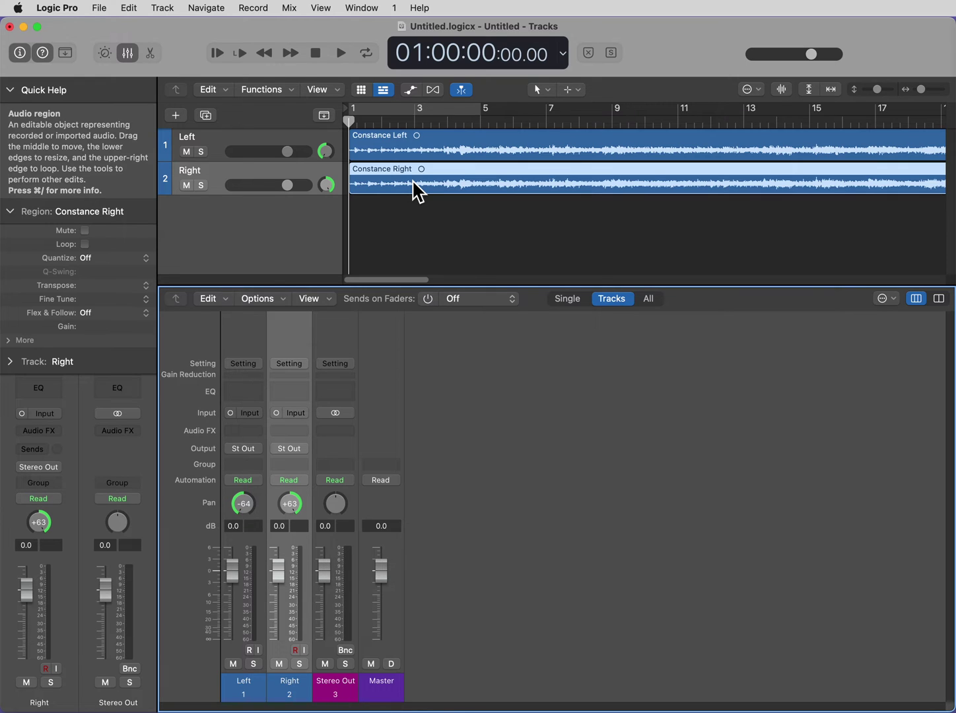
# Set Spatial Audio to Dolby Atmos in the project's audio settings from the Mix menu, then close the settings
pyautogui.click(295, 8)
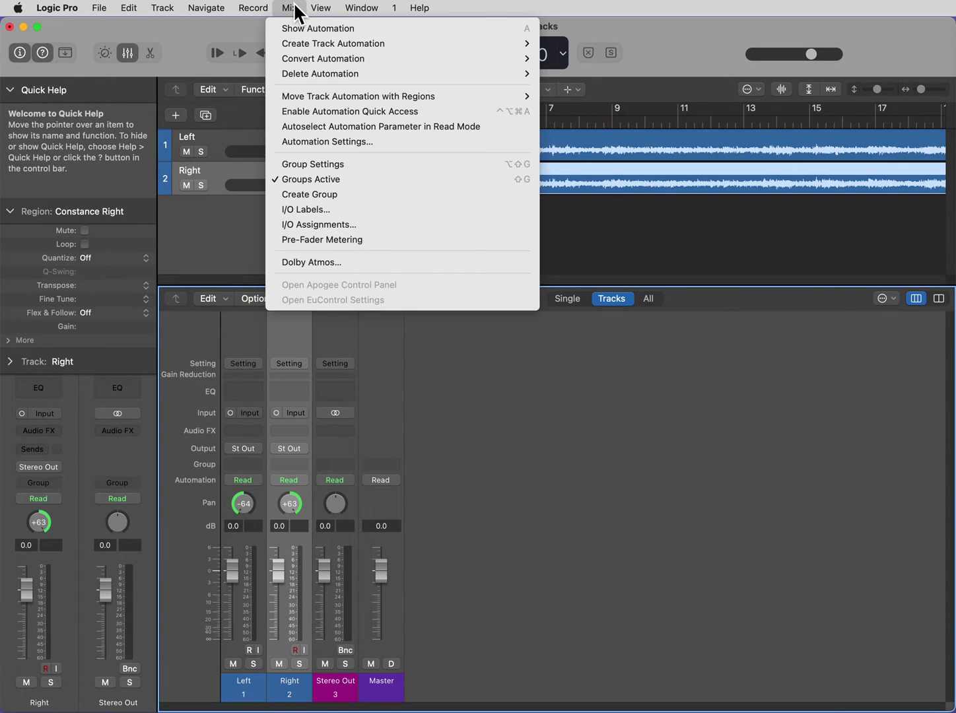
pyautogui.click(371, 262)
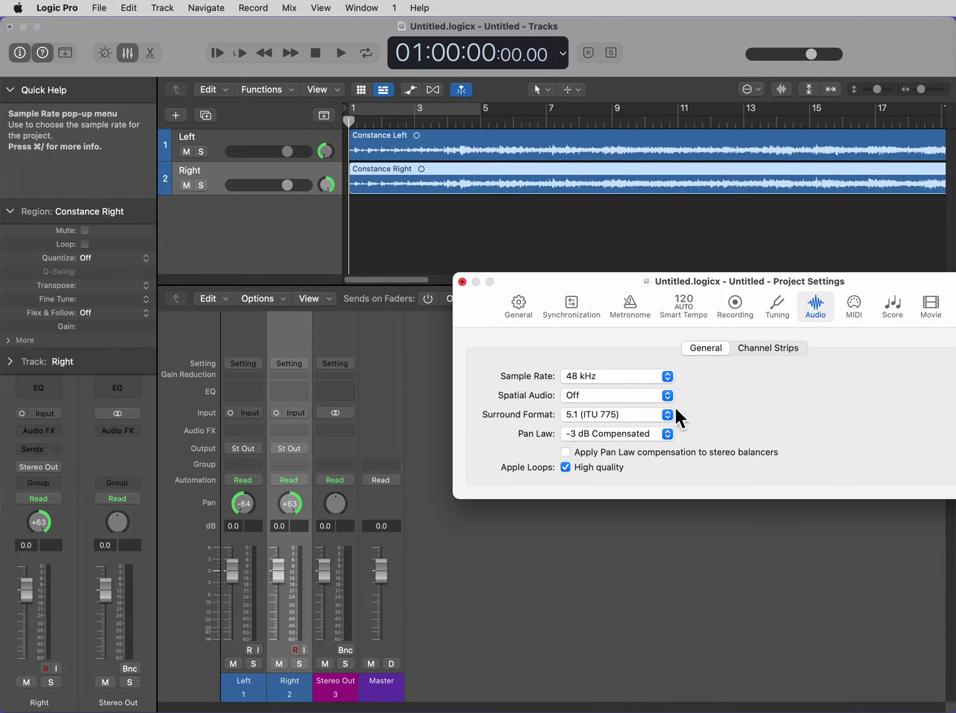
pyautogui.click(658, 396)
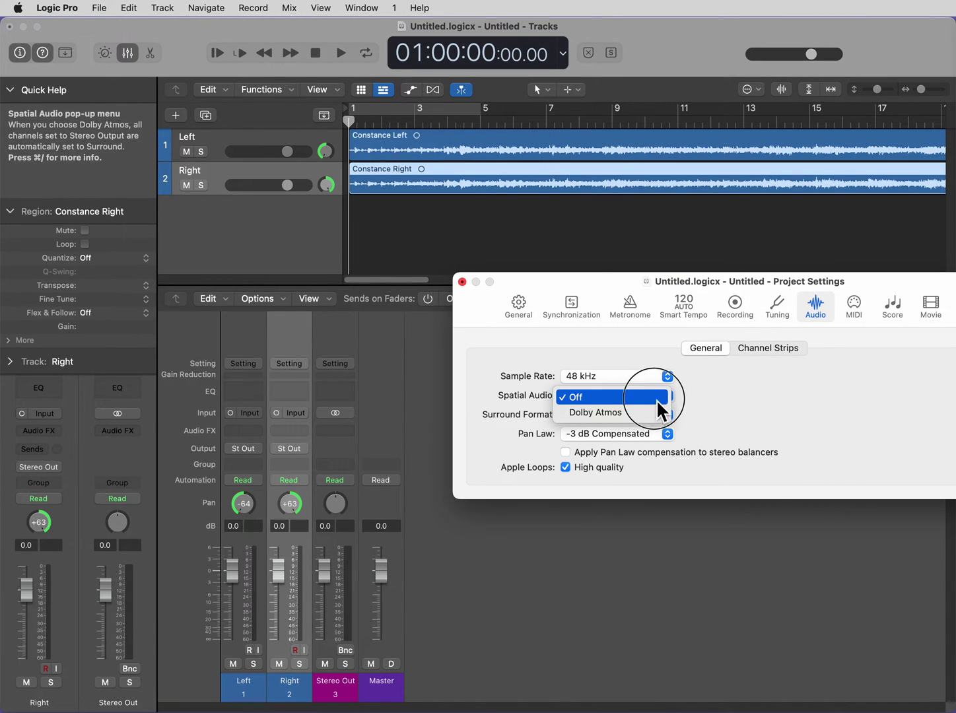
pyautogui.click(652, 413)
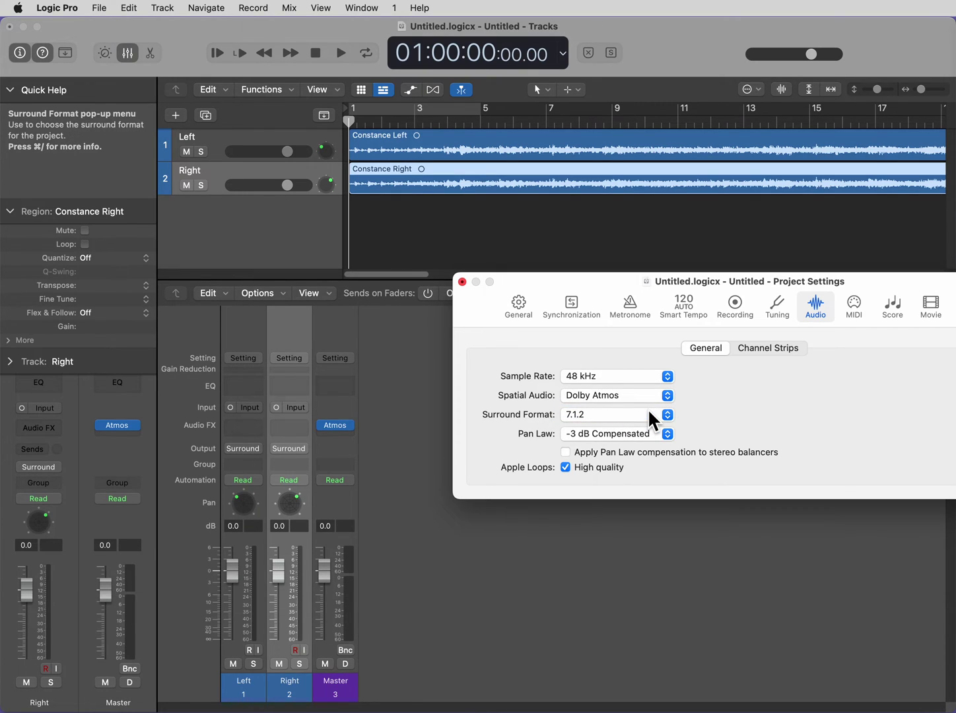
pyautogui.click(463, 282)
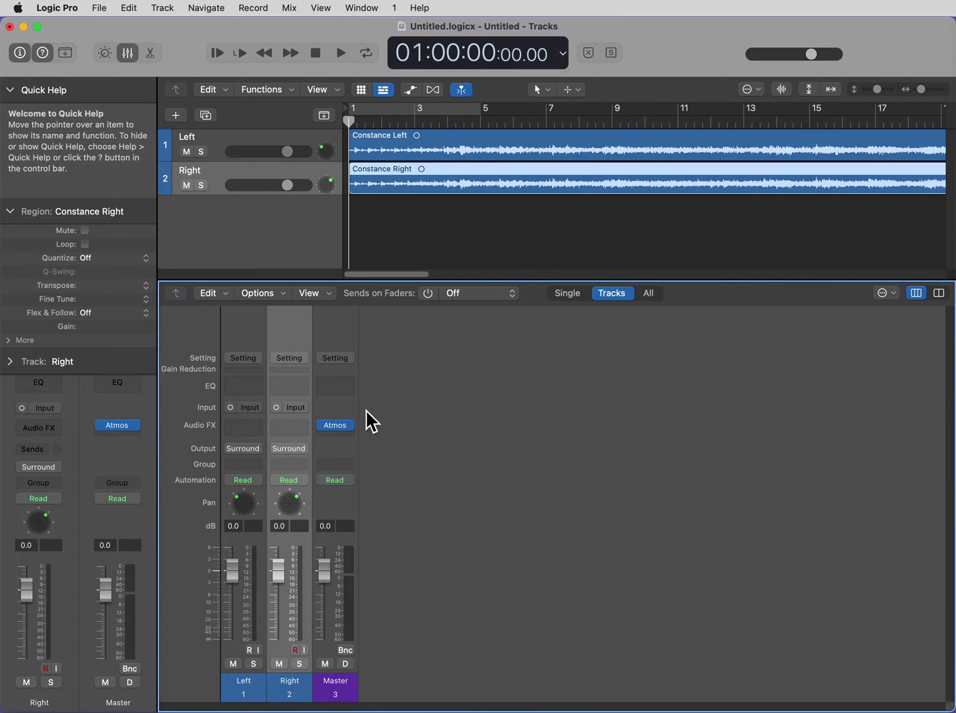
pyautogui.moveTo(345, 437)
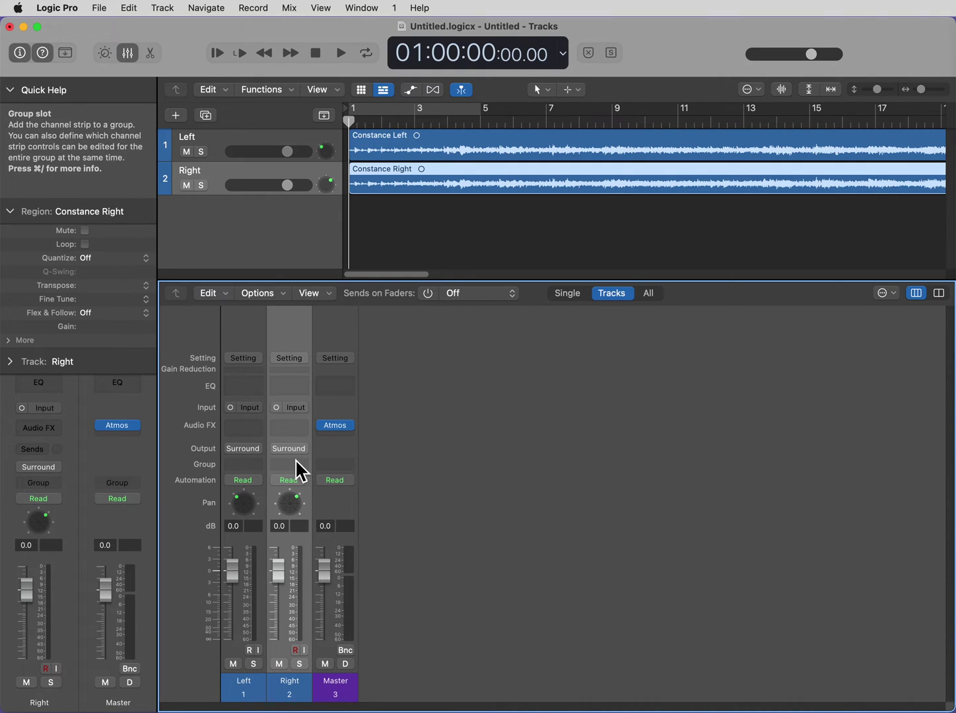
# Surround-pan the Left channel to -89.5° with 0.51 diversity
pyautogui.click(247, 504)
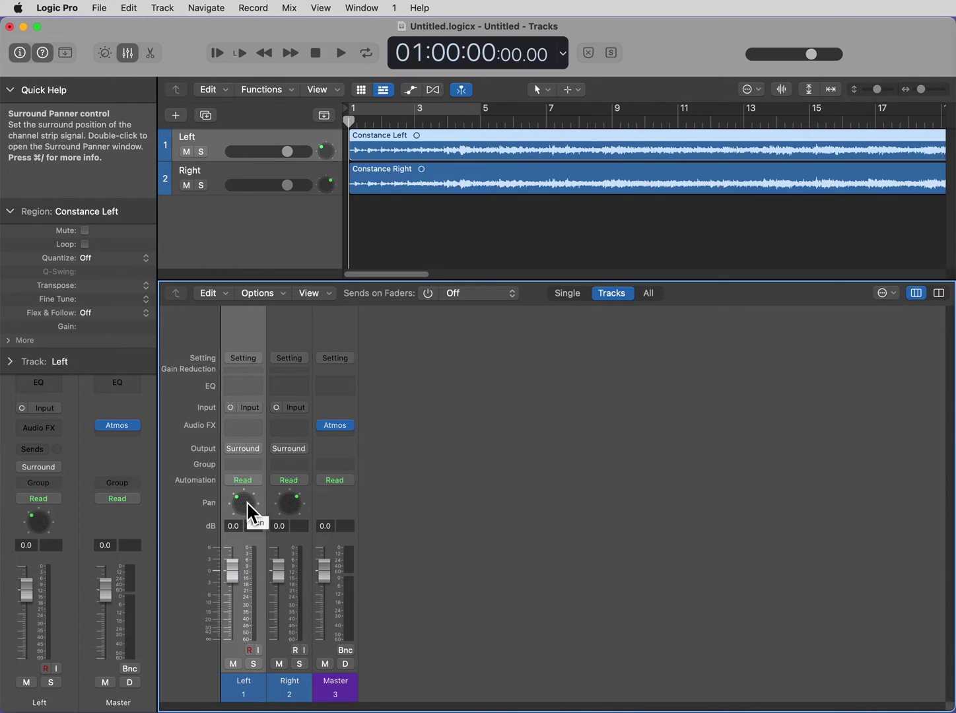
pyautogui.doubleClick(243, 504)
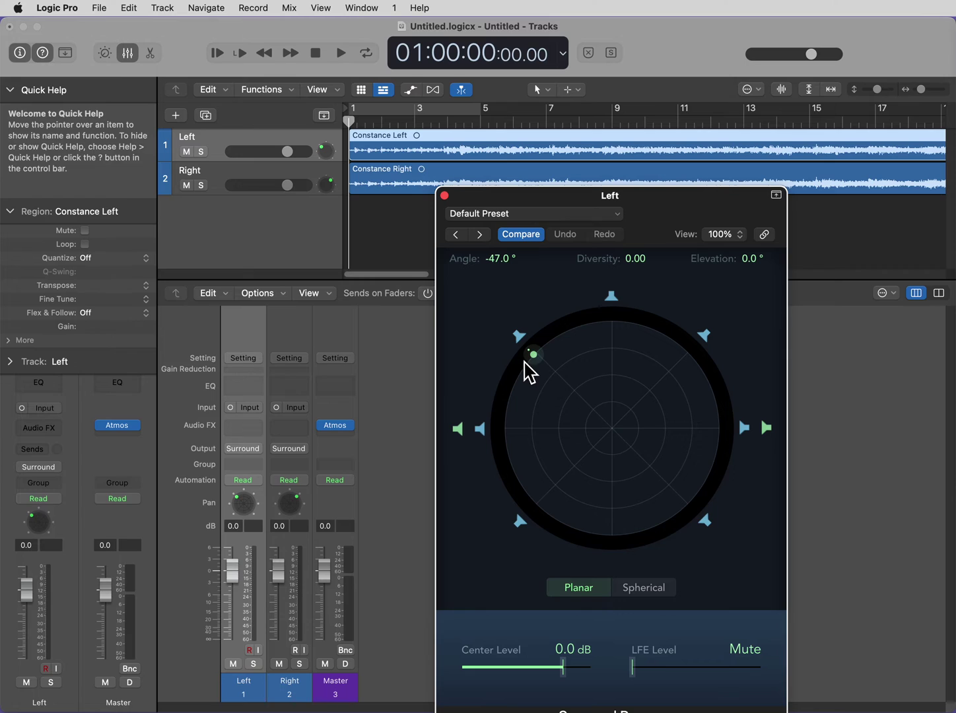
pyautogui.moveTo(536, 357); pyautogui.dragTo(560, 433)
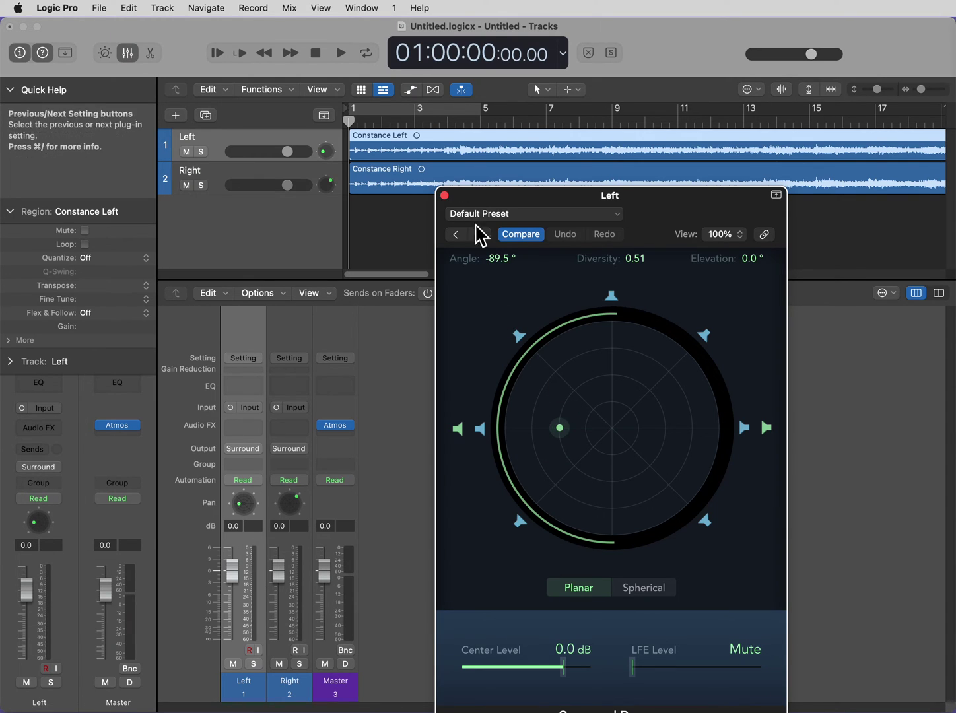
pyautogui.click(444, 196)
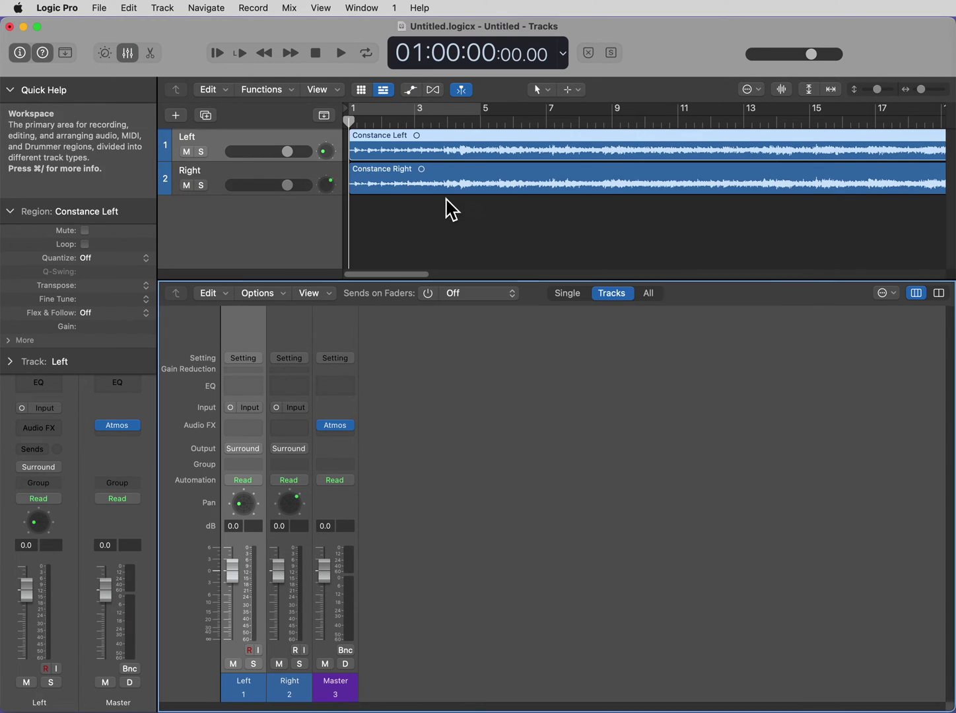
# Surround-pan the Right channel to +87.5° with 0.51 diversity
pyautogui.doubleClick(295, 505)
pyautogui.moveTo(687, 360); pyautogui.dragTo(662, 428)
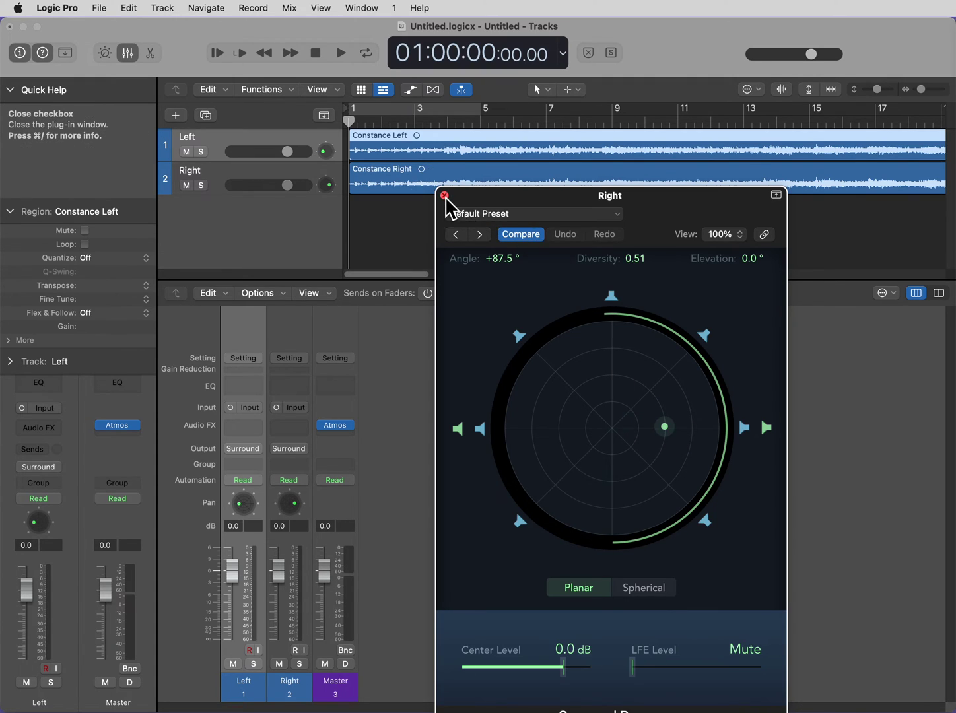
pyautogui.click(445, 196)
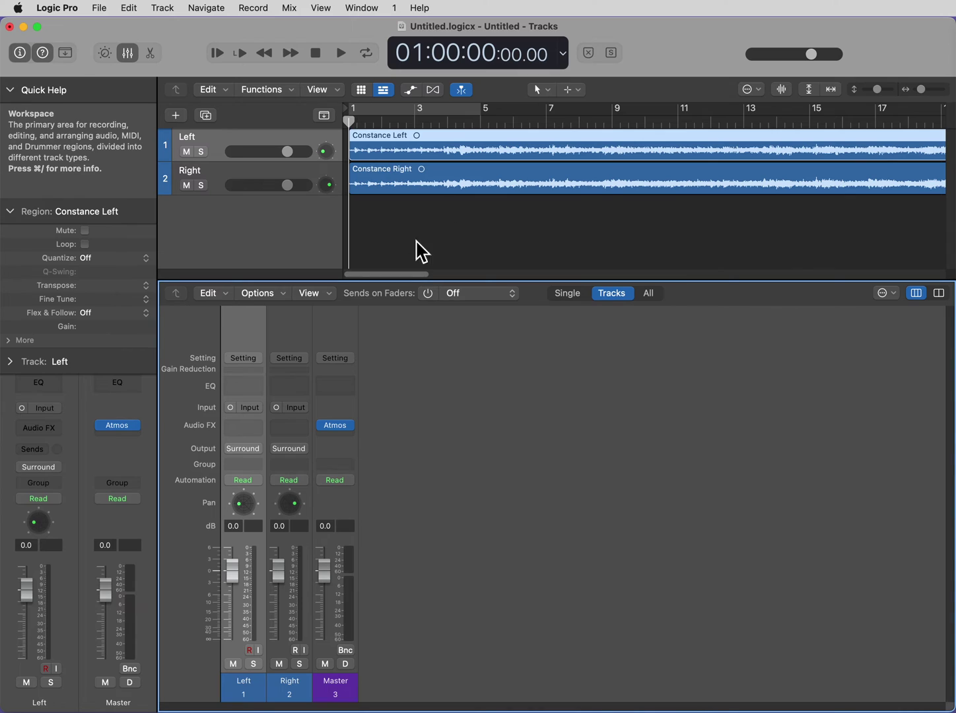
# Insert a 7.1.4 Loudness Meter plugin in the Master channel's empty Audio FX slot
pyautogui.click(338, 434)
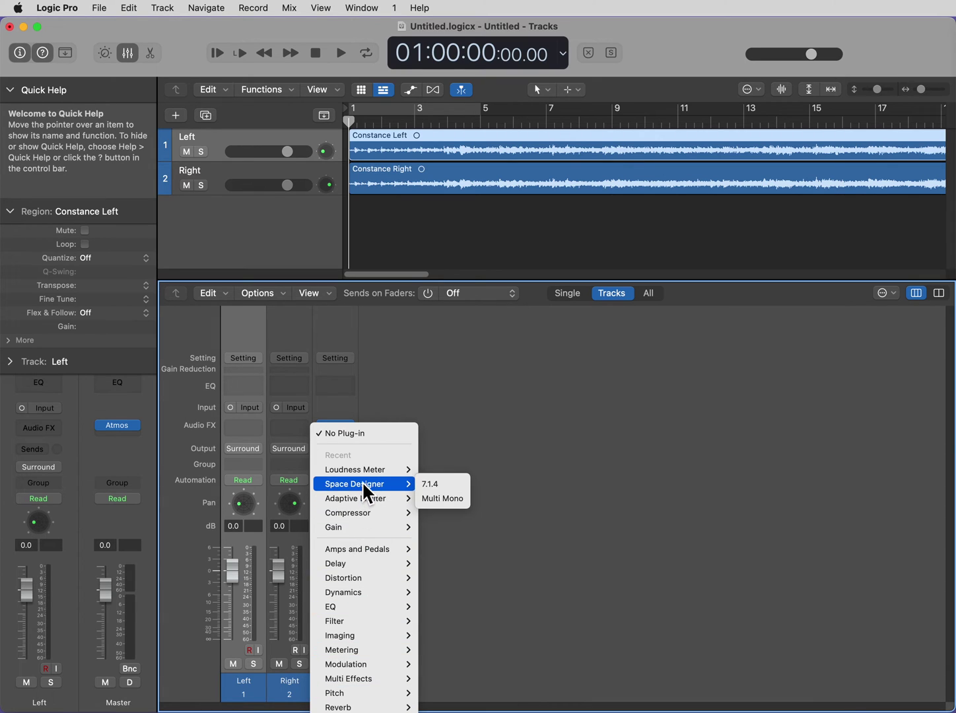
pyautogui.moveTo(365, 478)
pyautogui.click(431, 470)
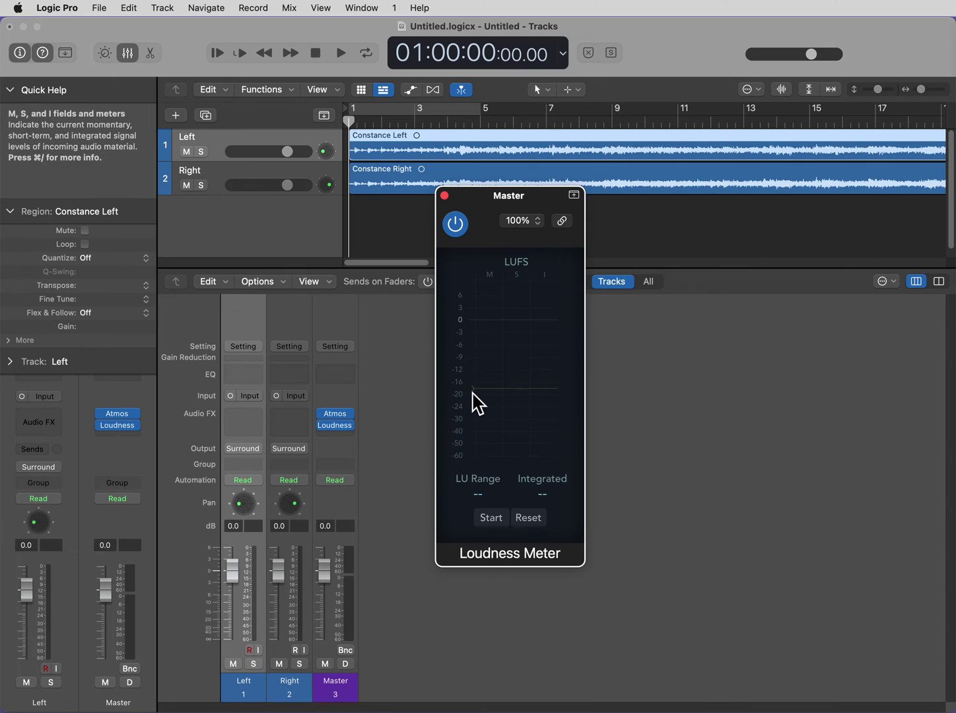
pyautogui.moveTo(480, 400)
# Export the project as ADM BWF, saving it as Constance.wav in the Freak folder
pyautogui.click(100, 8)
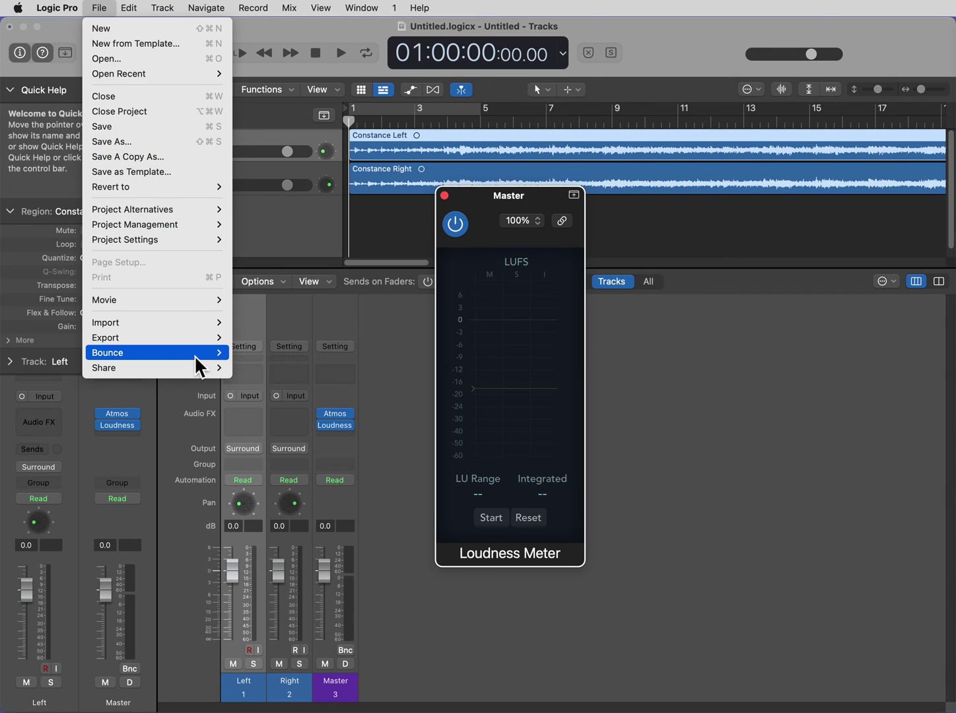
pyautogui.moveTo(187, 336)
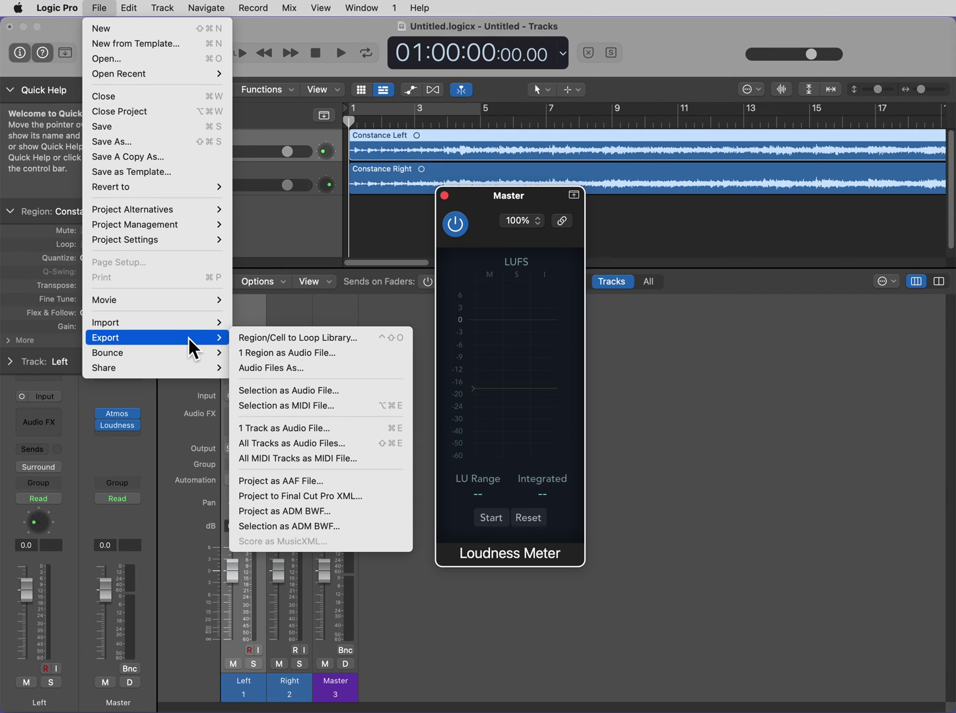
pyautogui.click(362, 512)
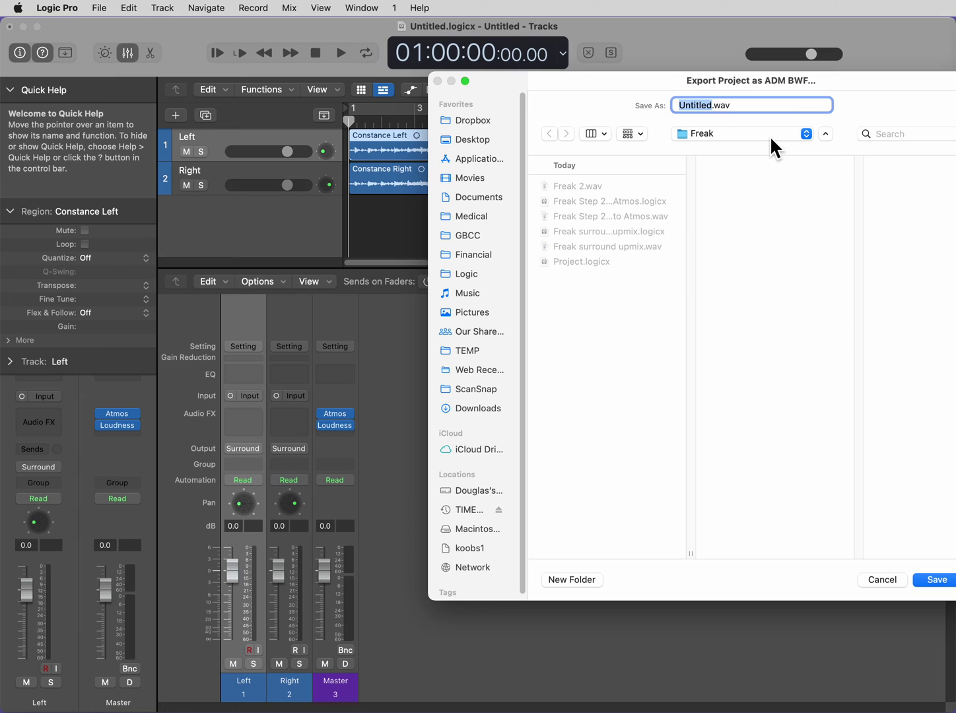
pyautogui.write('Constanc')
pyautogui.click(937, 580)
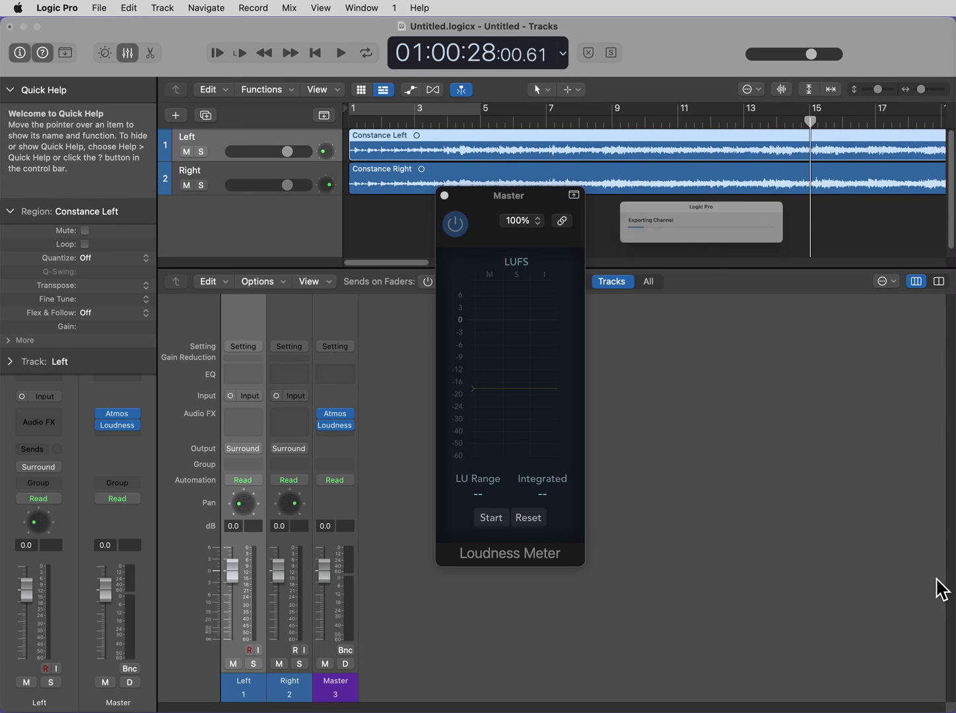